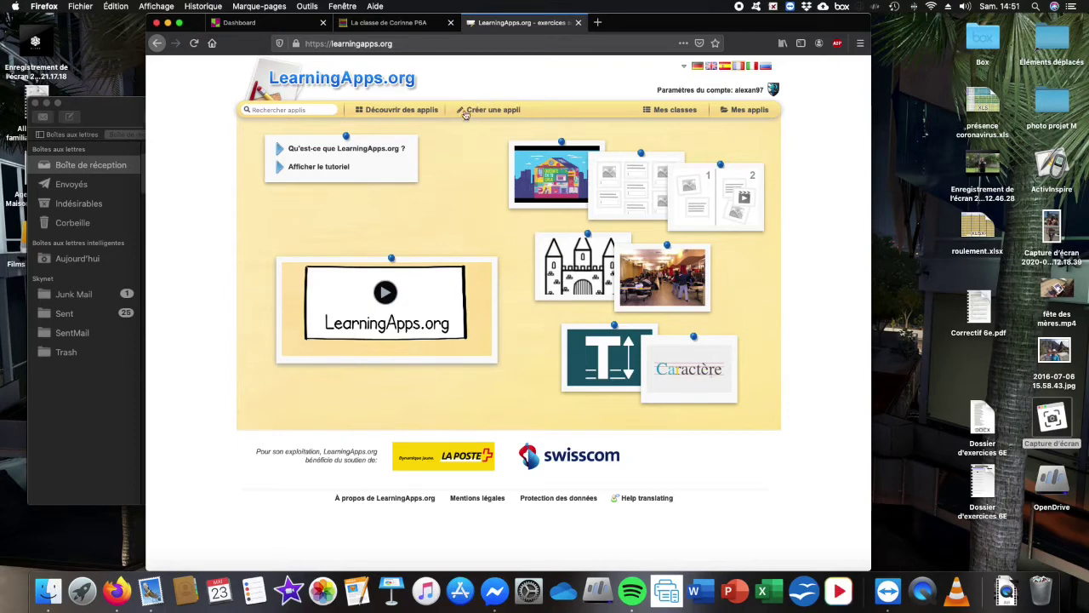
- Start creating a new app from the "Classer par paire" template
left_click(492, 114)
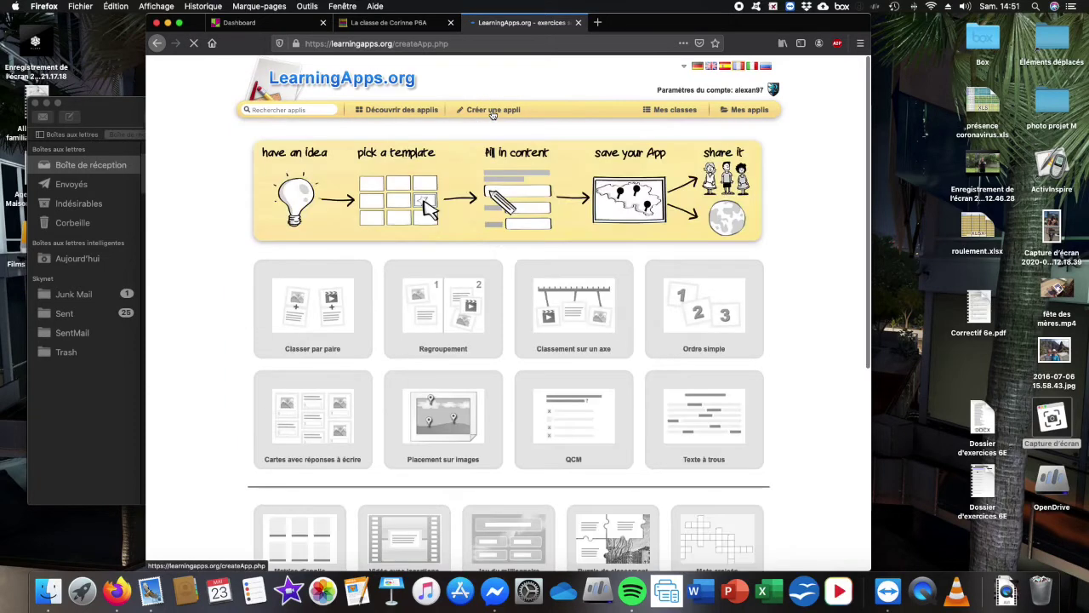
scroll(816, 262, "down", 5)
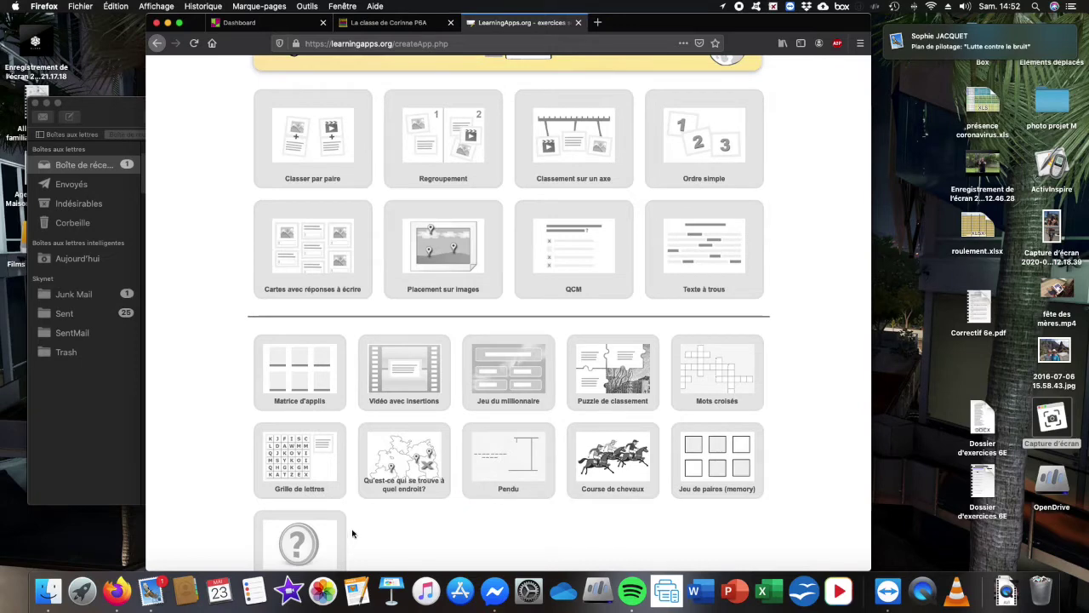
scroll(396, 510, "down", 2)
scroll(397, 510, "down", 5)
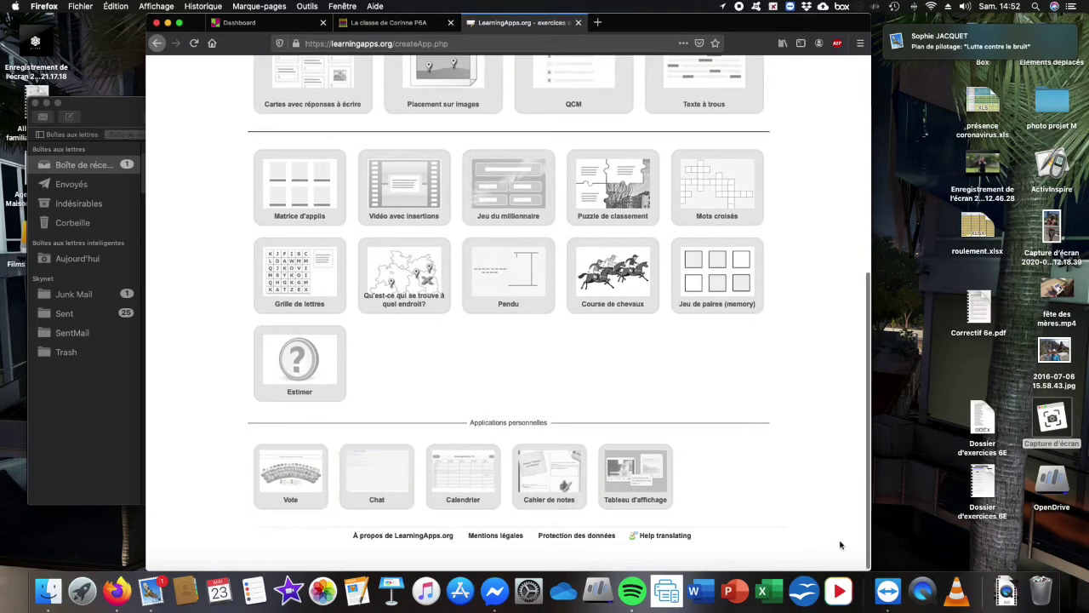
scroll(856, 496, "up", 11)
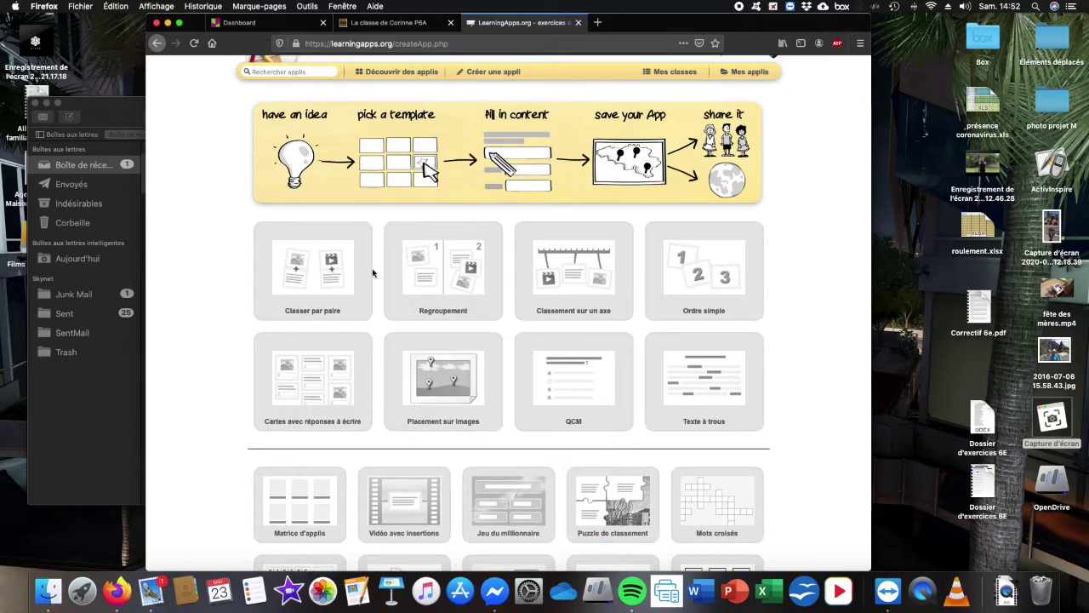
left_click(331, 272)
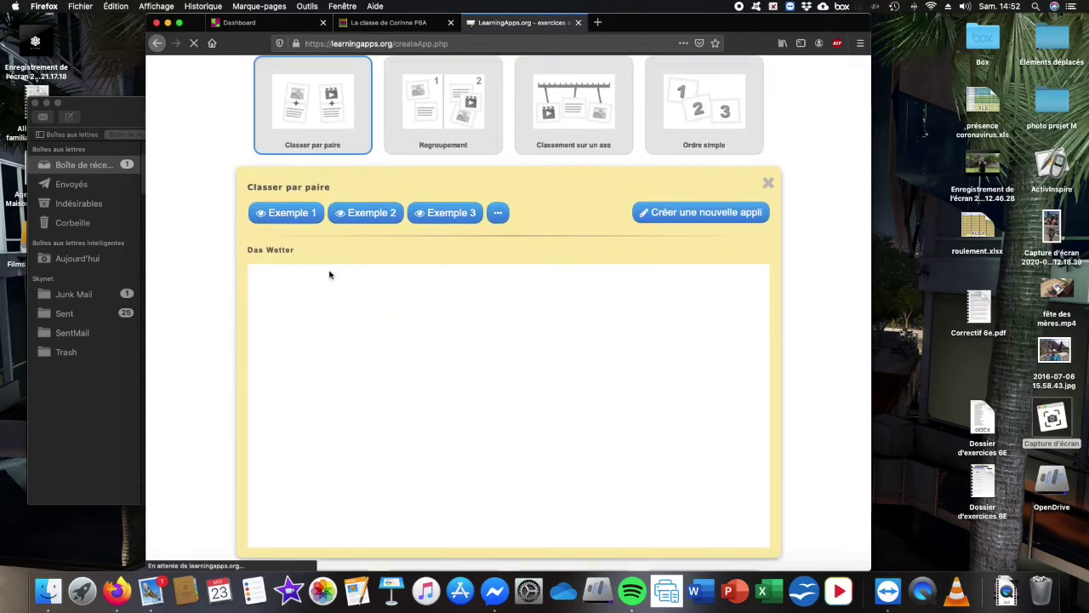
scroll(445, 280, "down", 1)
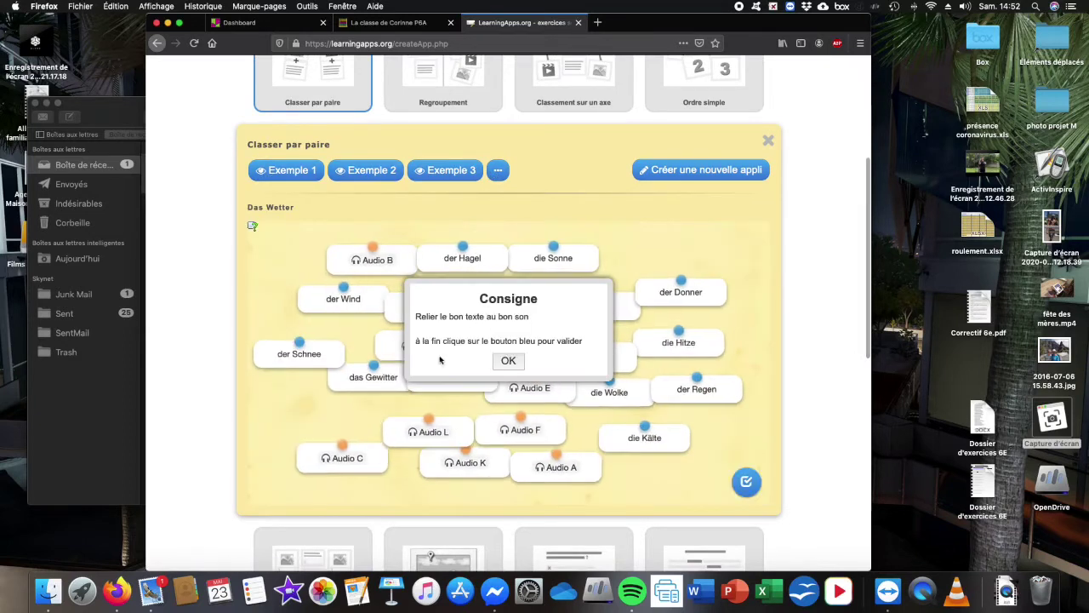
left_click(666, 173)
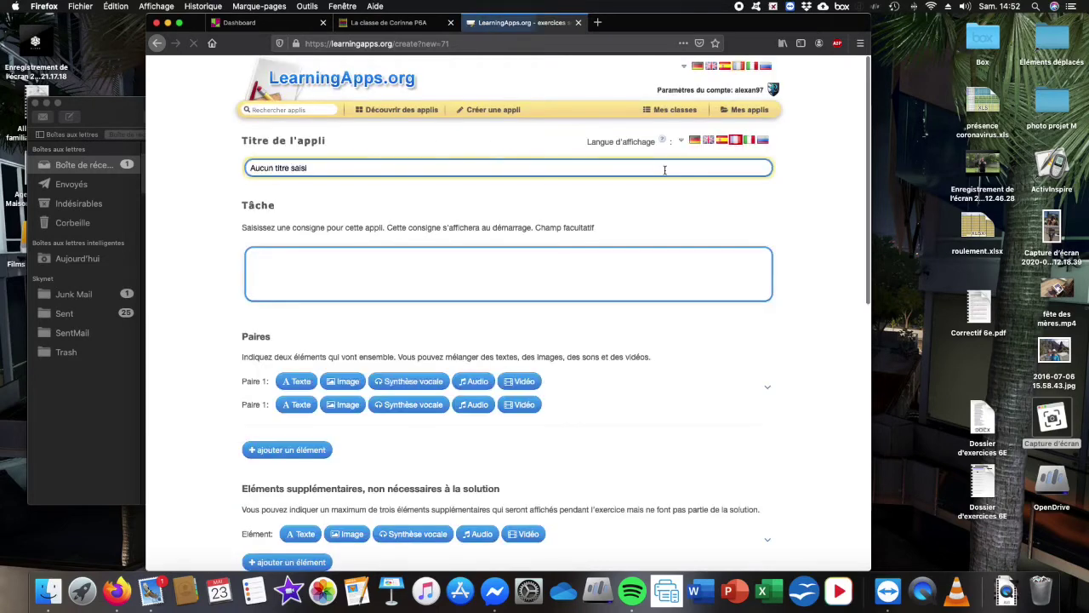
- Title the app "La nature des mots - Mon prénom" and enter "Ma consigne" as its task instruction
triple_click(263, 164)
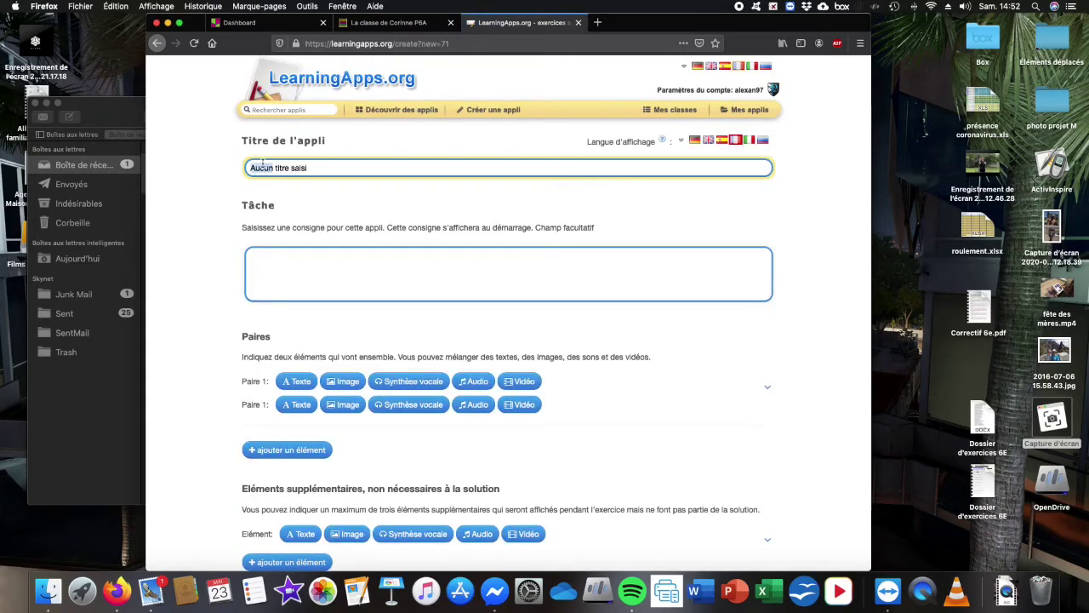
type("Laz")
key("BackSpace")
type("nature des mots")
left_click(274, 264)
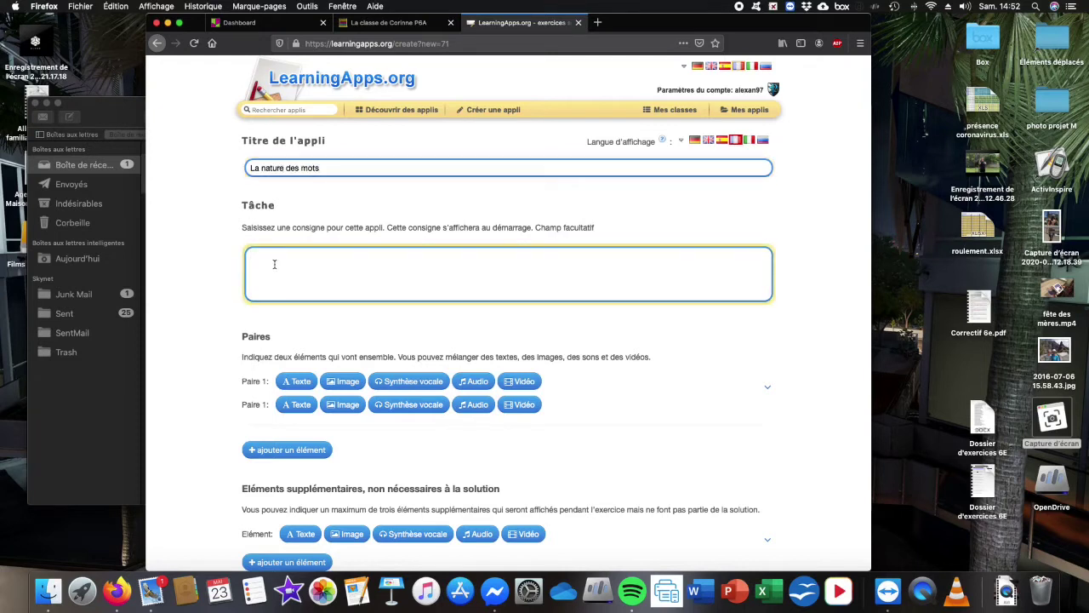
type("Ma consigne")
left_click(338, 171)
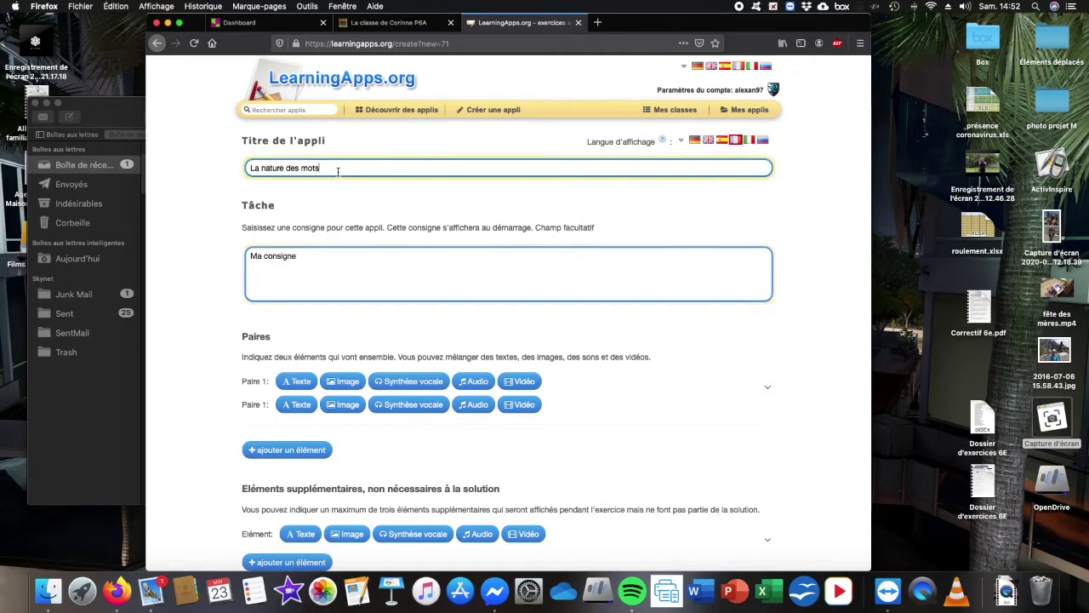
type("- Mon prén")
key("BackSpace")
key("BackSpace")
type("om")
- Fill the first pair with the text elements "Mes (parents)" and "déterminants"
scroll(336, 344, "down", 2)
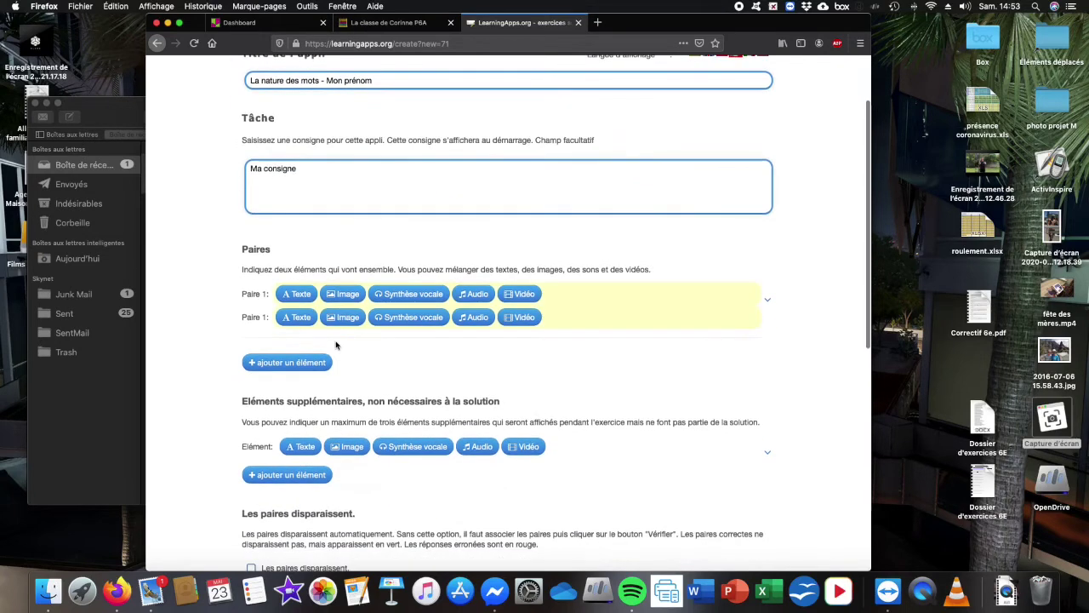
left_click_drag(242, 269, 665, 272)
left_click(665, 272)
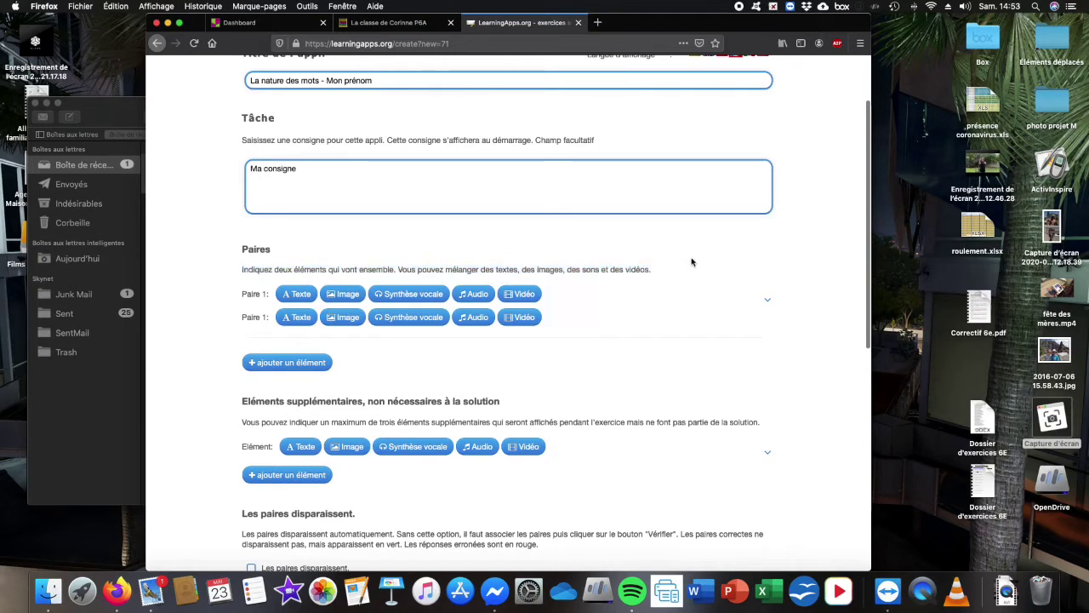
left_click(301, 294)
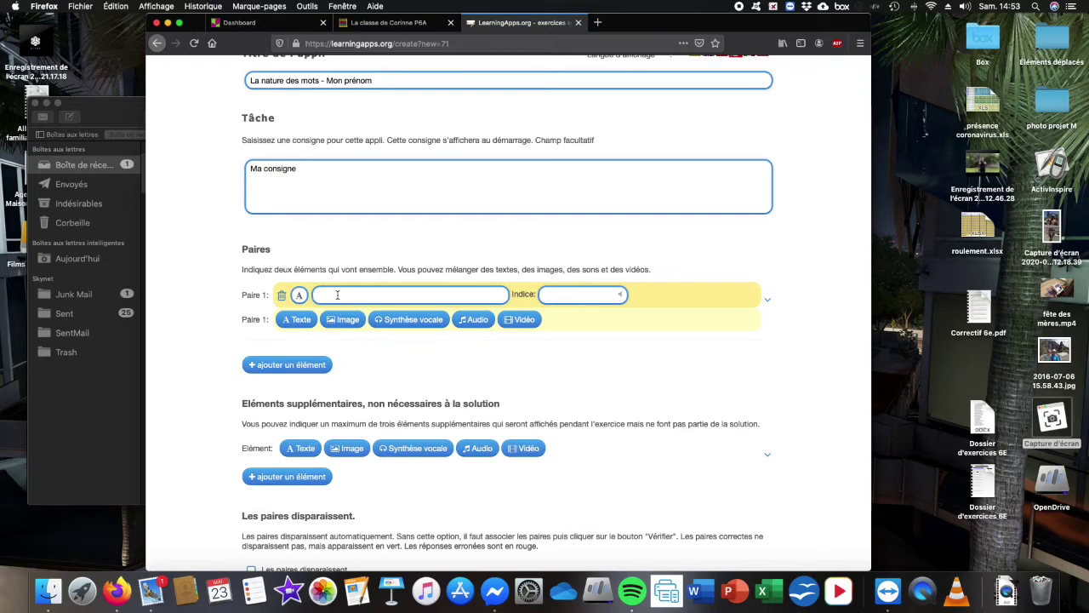
type("Me")
type("(parents)")
left_click(296, 319)
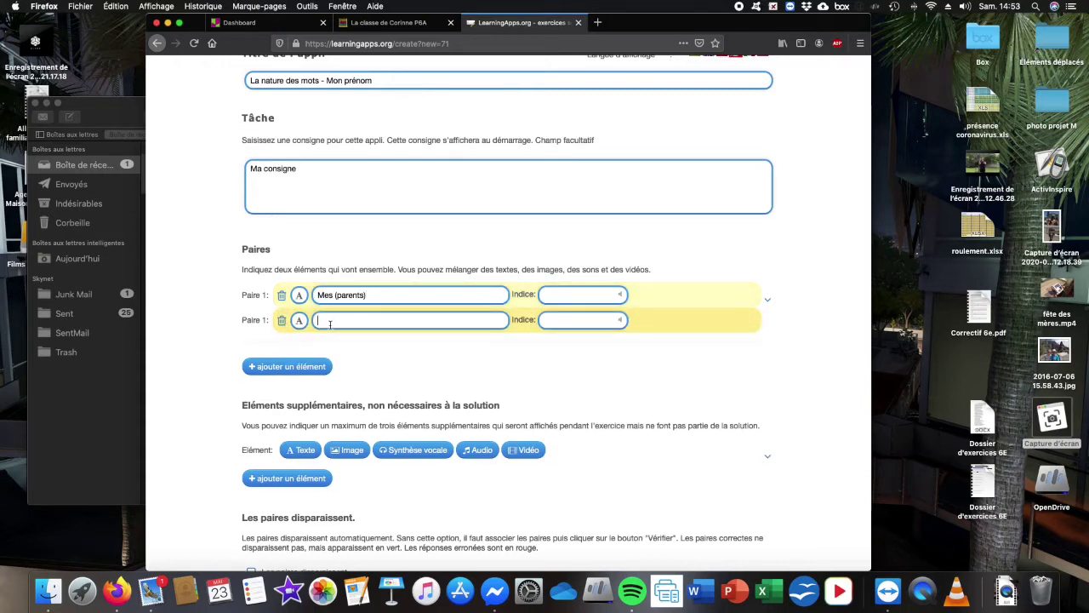
type("déterminants")
- Add a second pair with the text elements "(Mes) parents" and "nom"
left_click(308, 368)
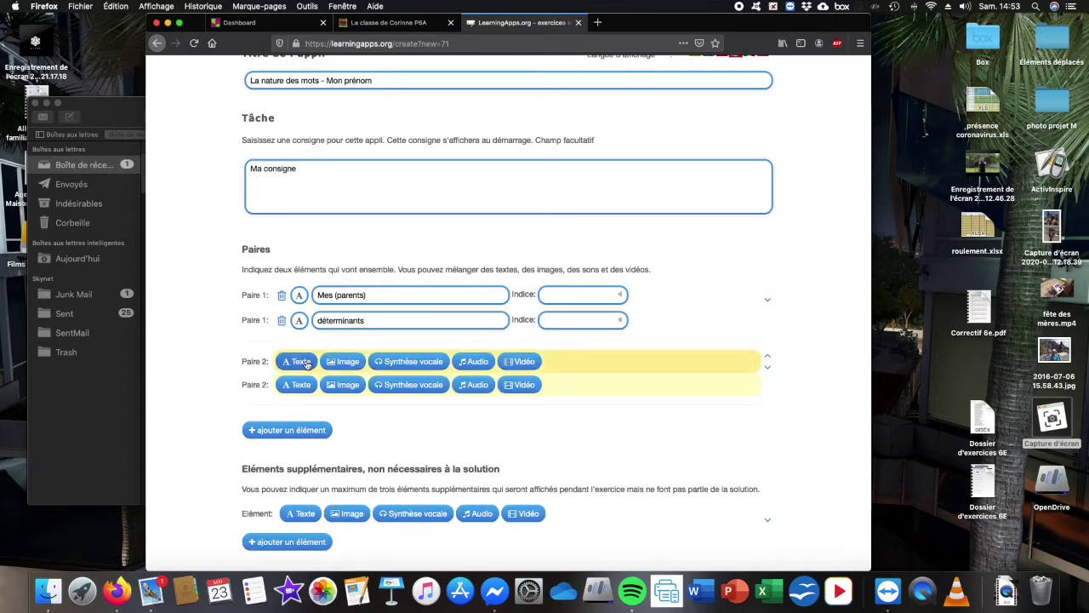
left_click(303, 361)
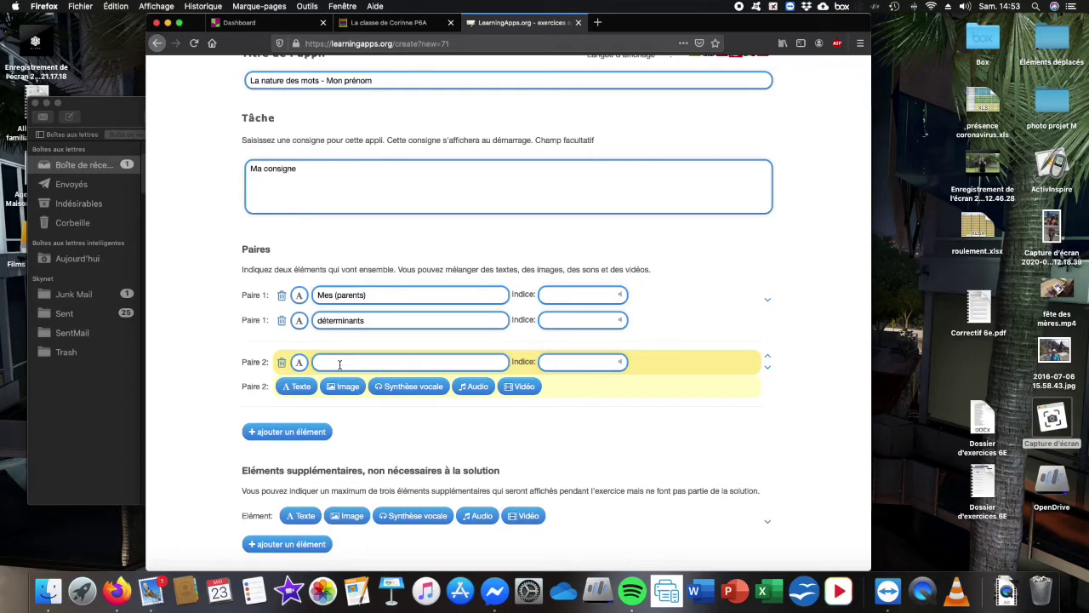
type("m")
type("(Me")
type("s) parents")
left_click(311, 384)
type("no")
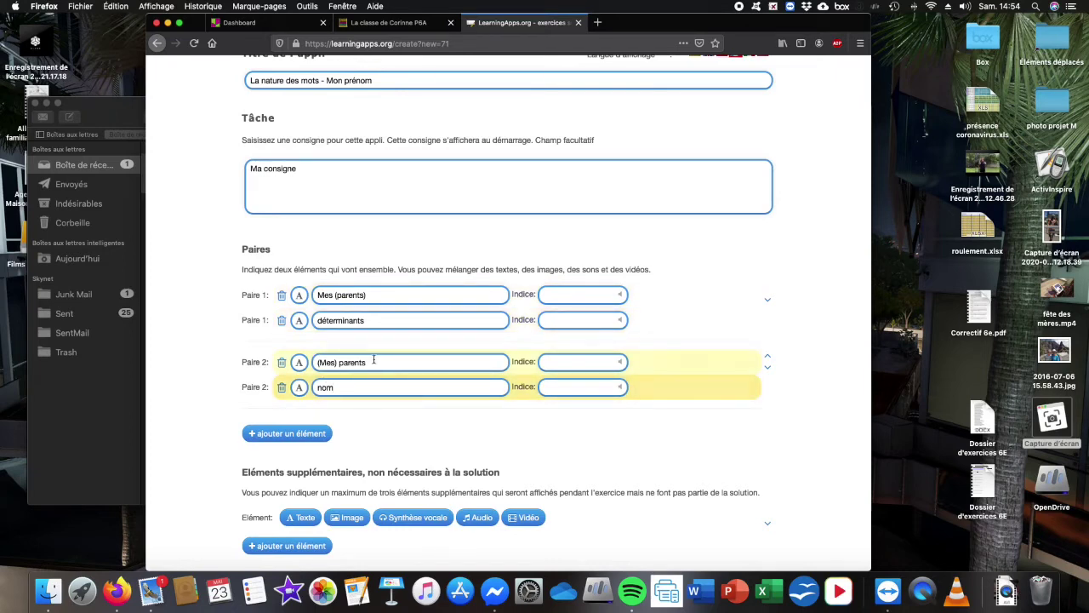
- Enable the "Les paires disparaissent" option so that matched pairs disappear automatically
scroll(241, 321, "down", 2)
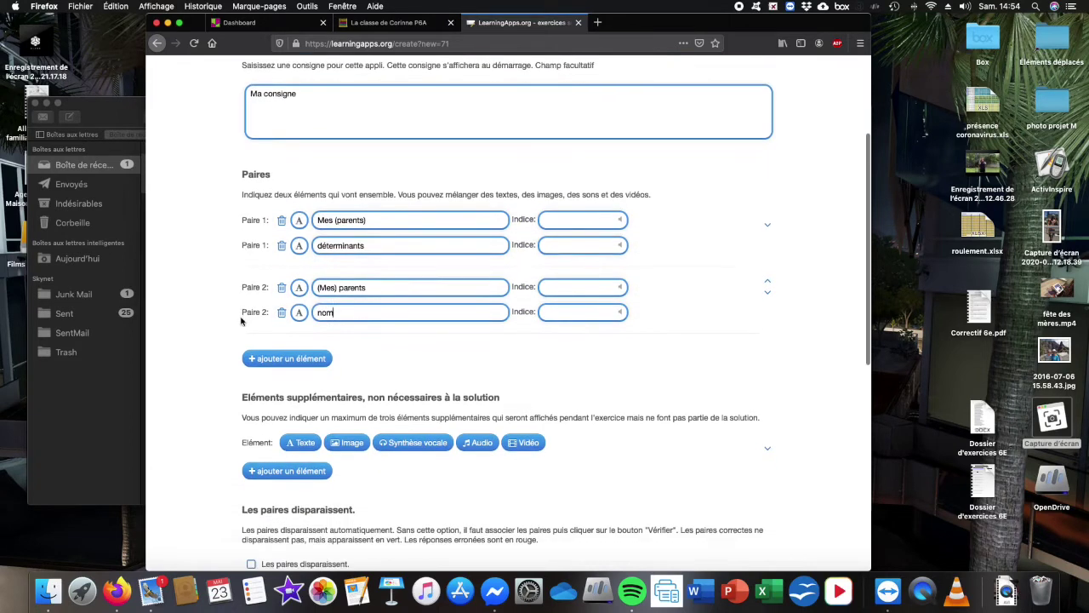
scroll(241, 321, "down", 2)
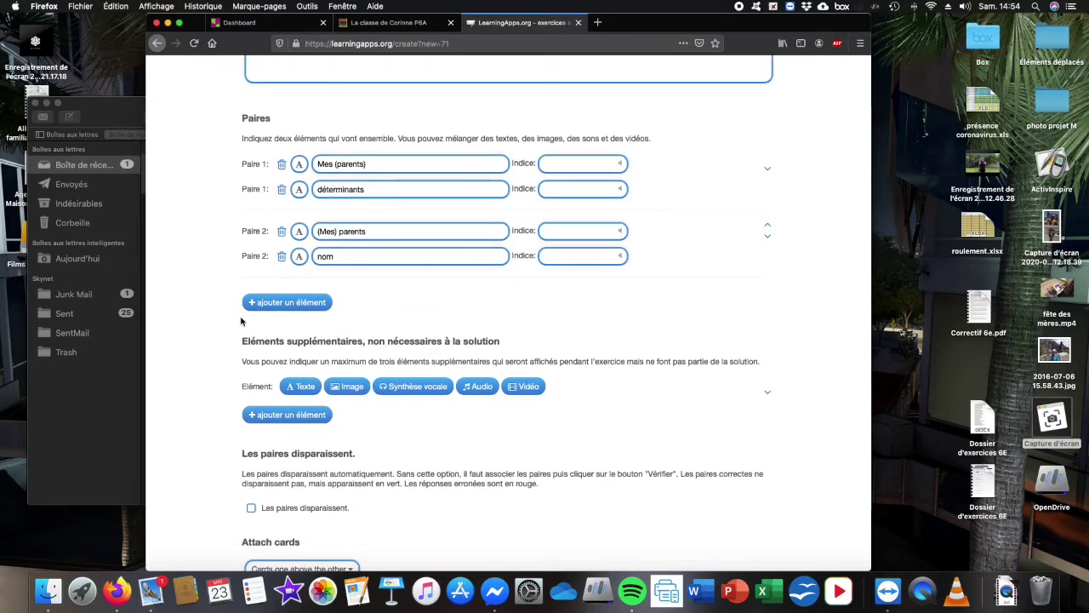
scroll(241, 321, "down", 2)
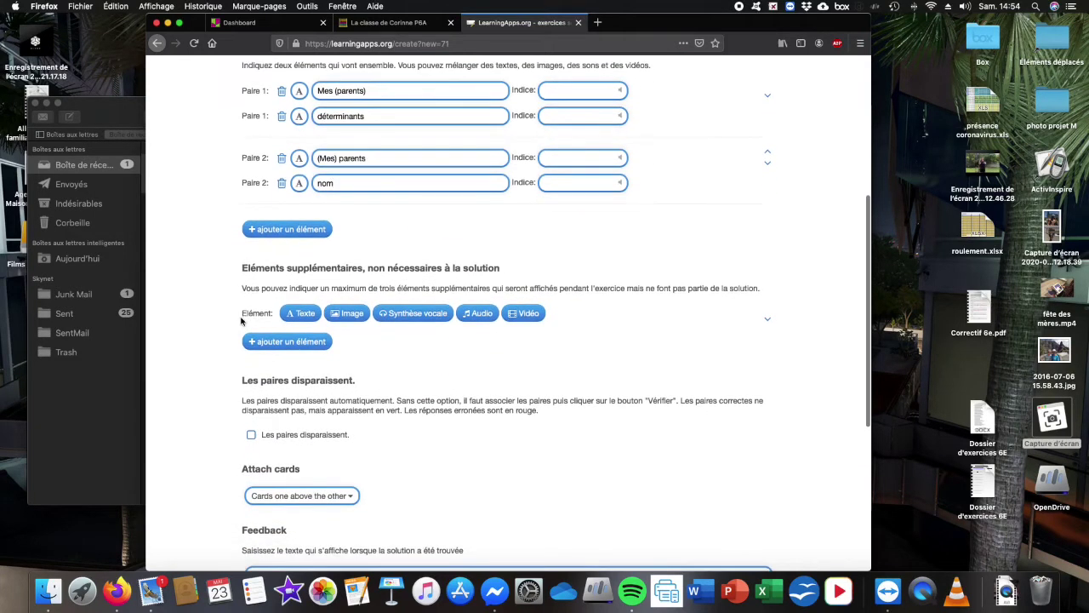
scroll(240, 321, "down", 2)
scroll(247, 311, "down", 2)
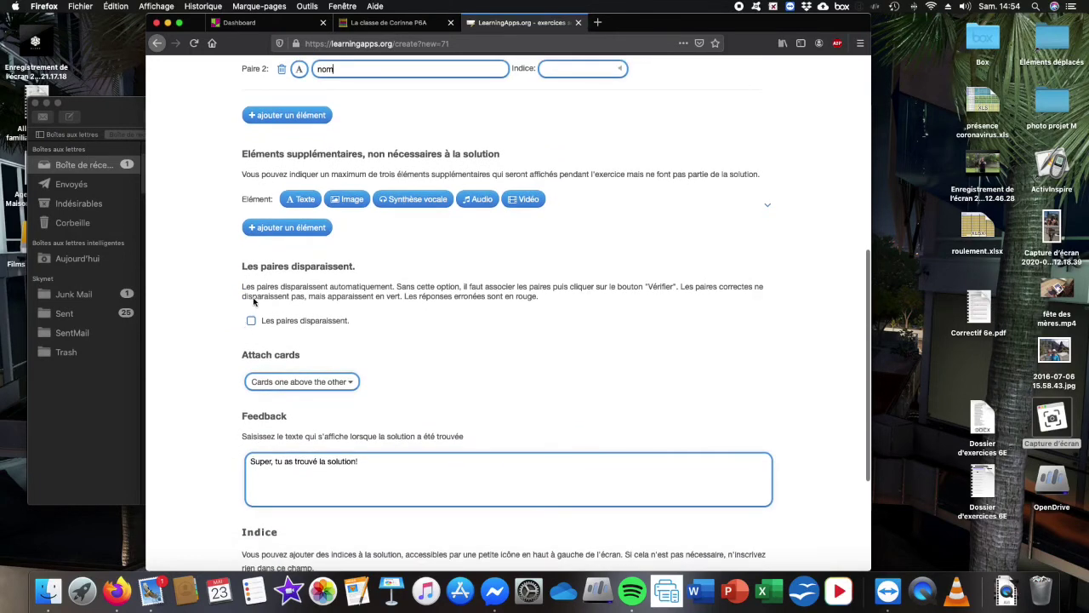
left_click_drag(244, 286, 567, 309)
left_click(389, 316)
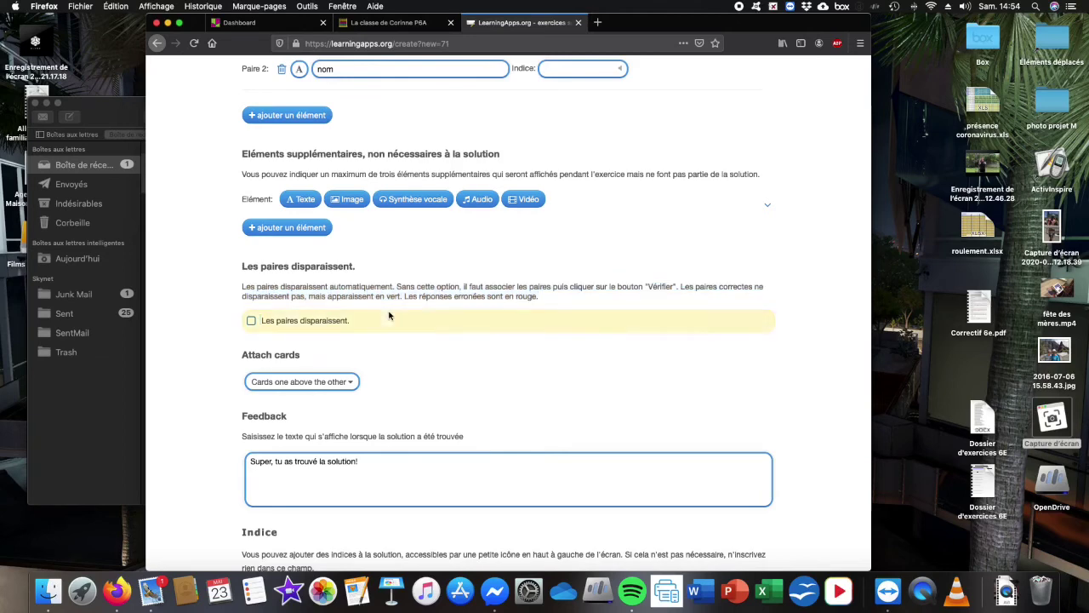
left_click(251, 320)
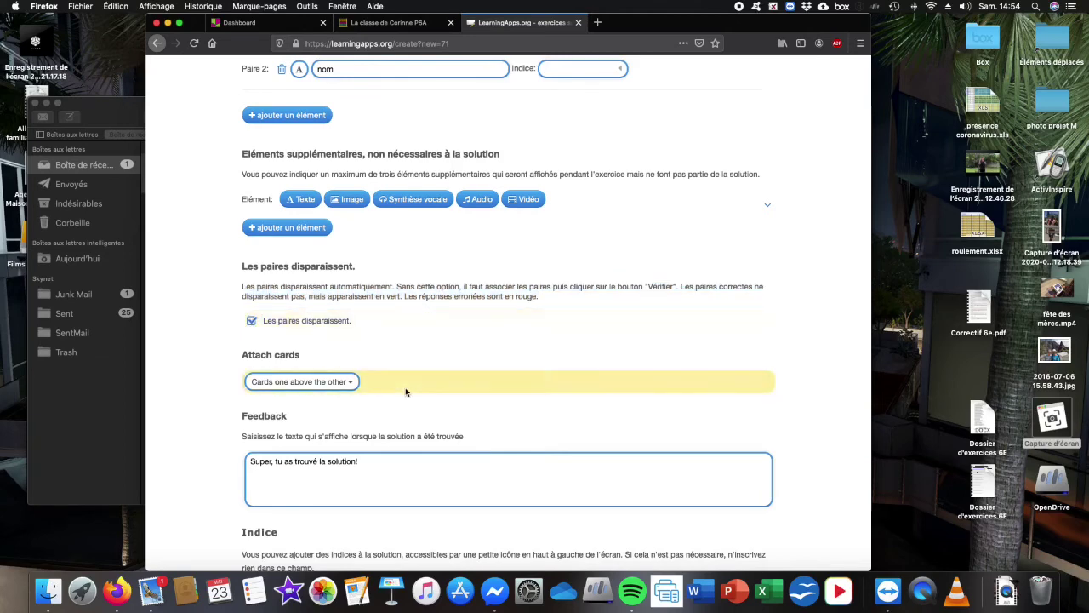
- Change the feedback text to "Super, tu as trouvé la solution champion !"
scroll(405, 391, "down", 3)
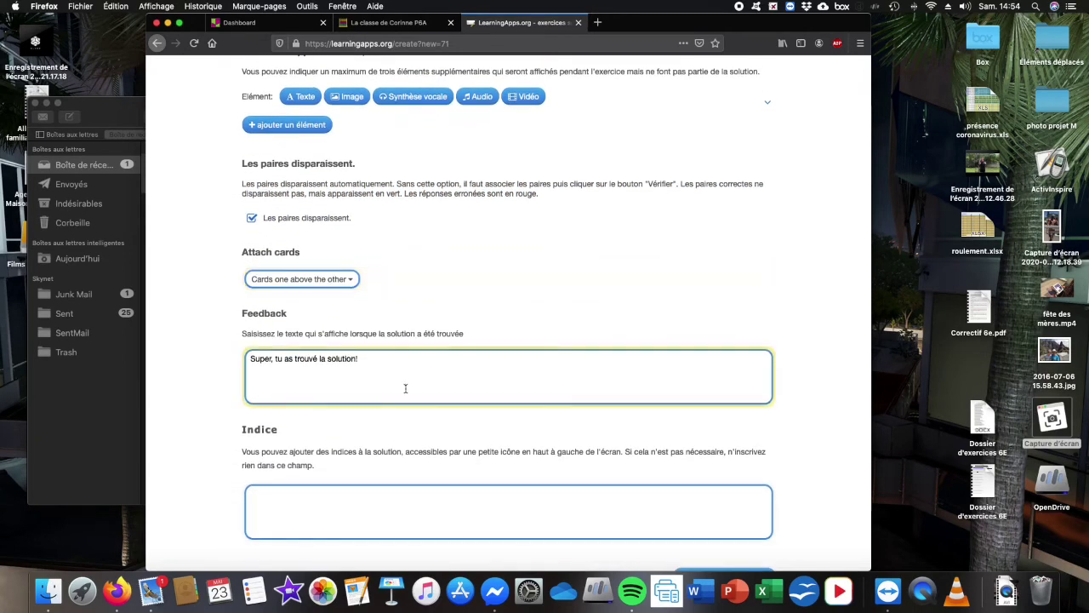
scroll(405, 388, "down", 2)
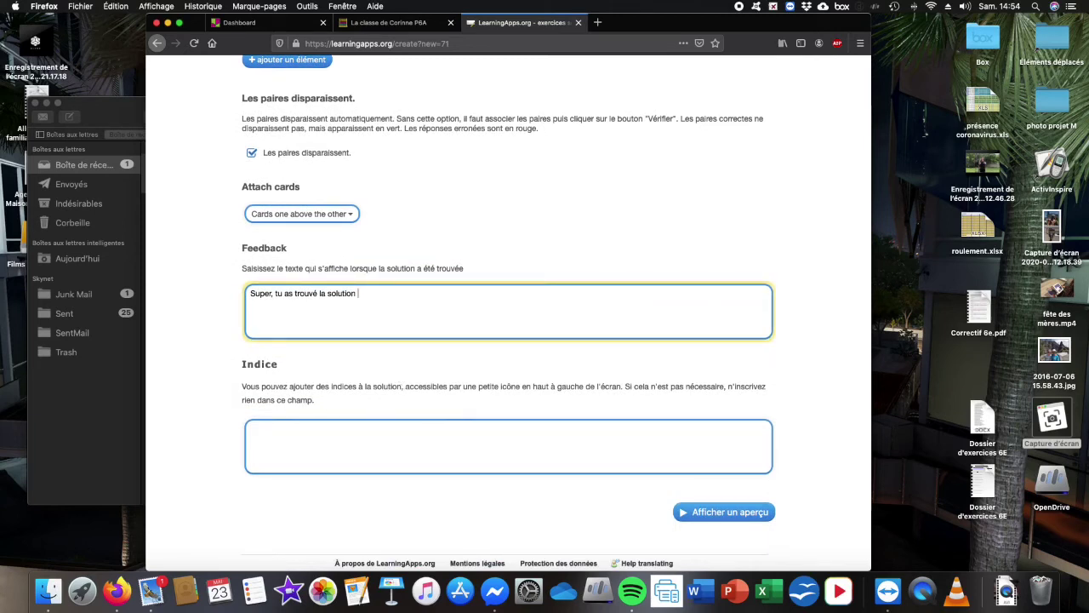
type("champion !")
- Preview the app and test it by matching "Mes (parents)" with "déterminants" and "(Mes) parents" with "nom"
scroll(465, 396, "down", 1)
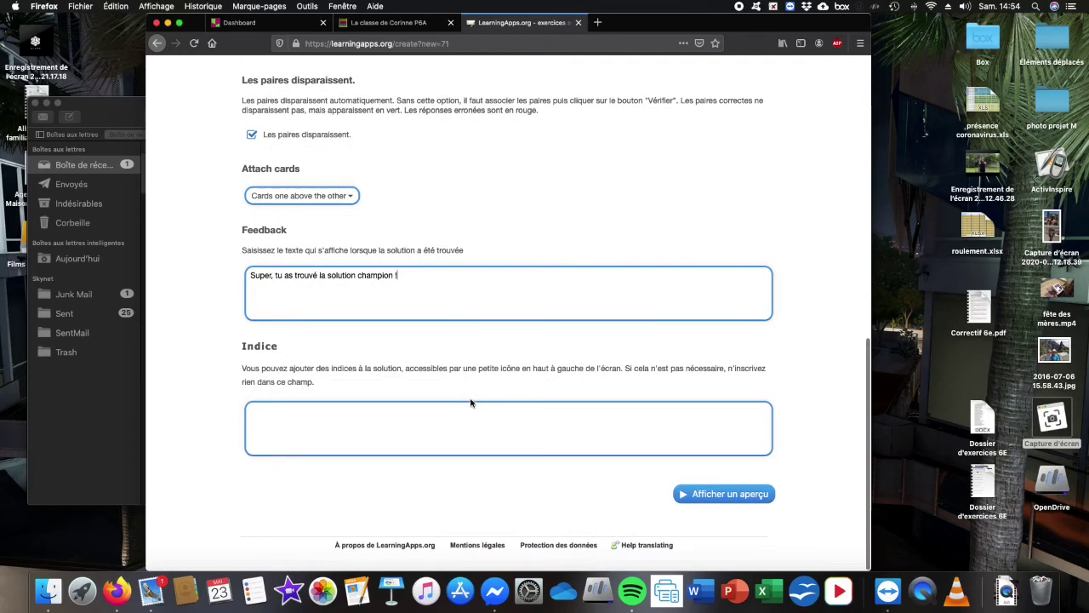
left_click(706, 494)
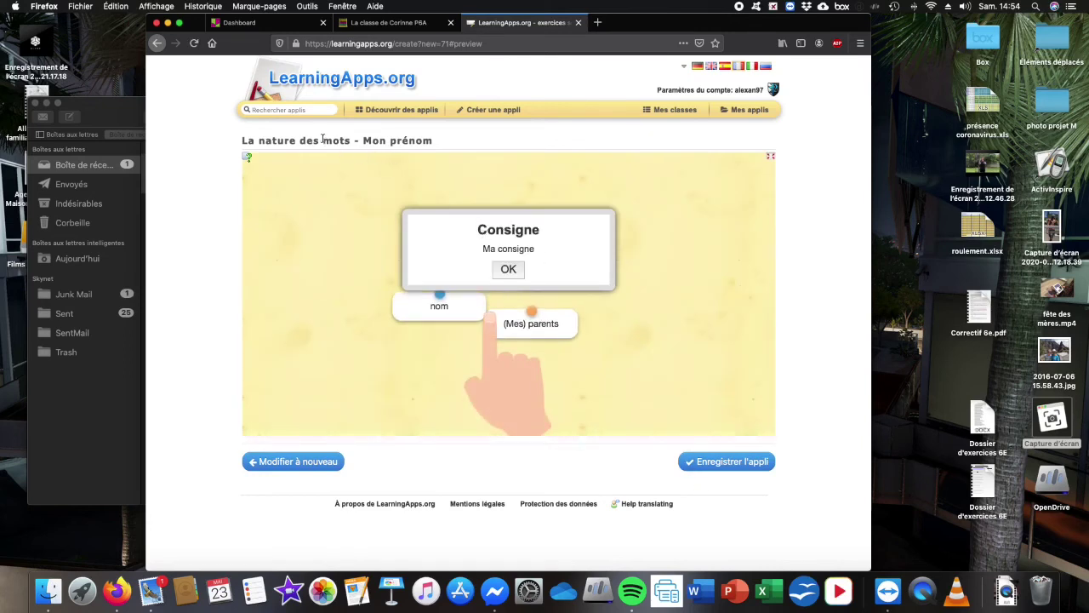
left_click(508, 268)
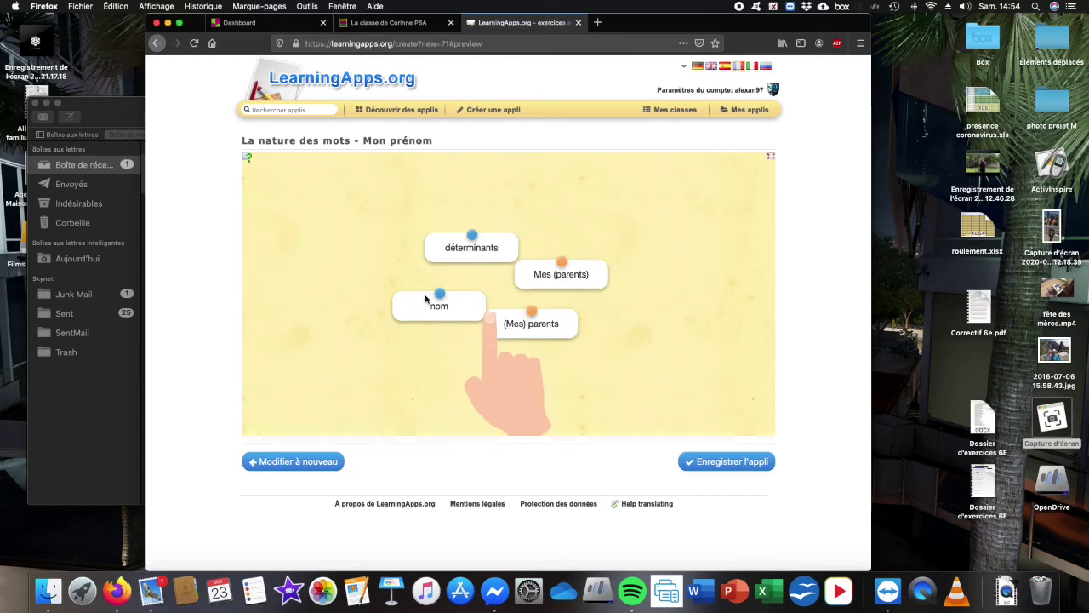
left_click_drag(565, 280, 479, 287)
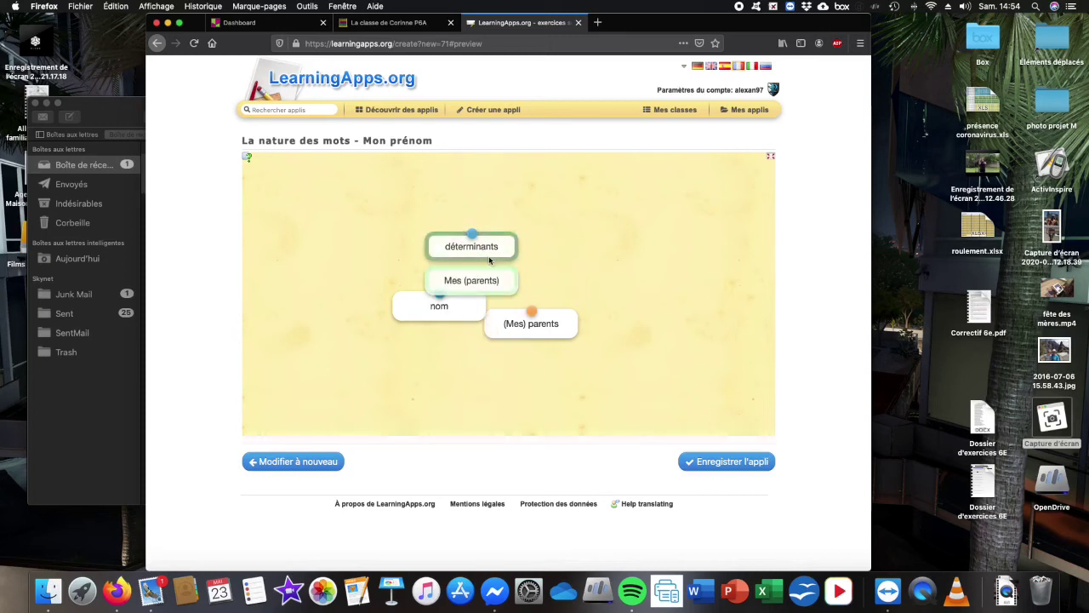
left_click_drag(554, 323, 476, 301)
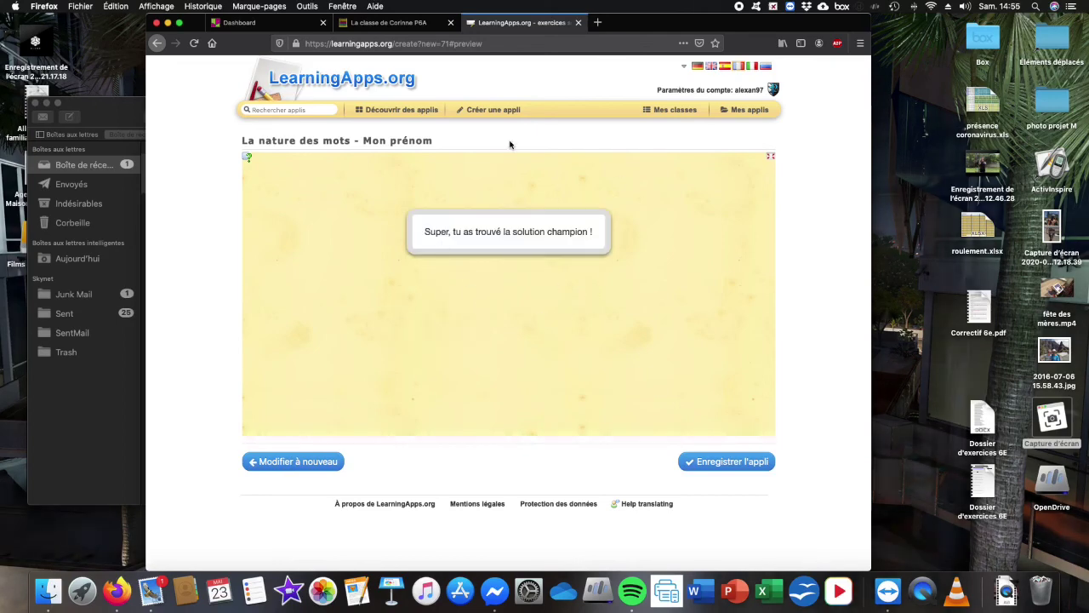
- Copy the web address of the app's preview page
left_click(409, 44)
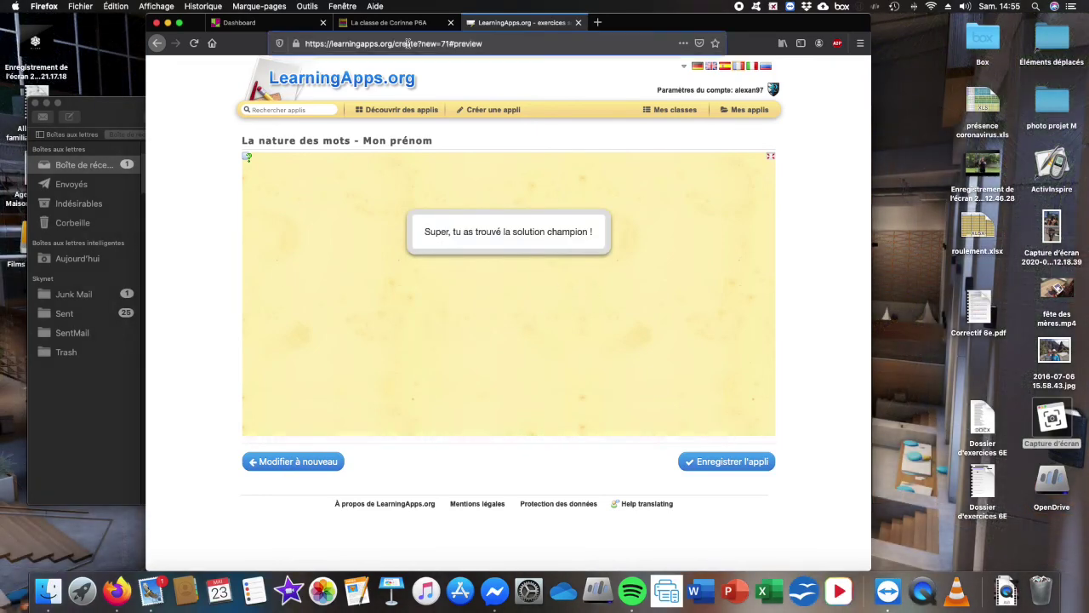
right_click(409, 44)
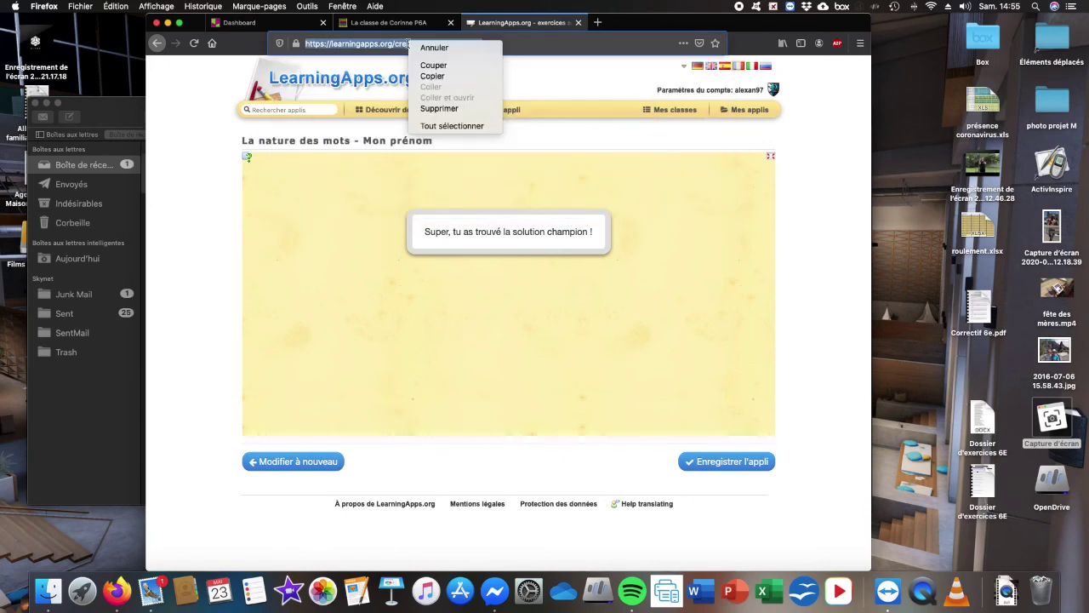
left_click(436, 78)
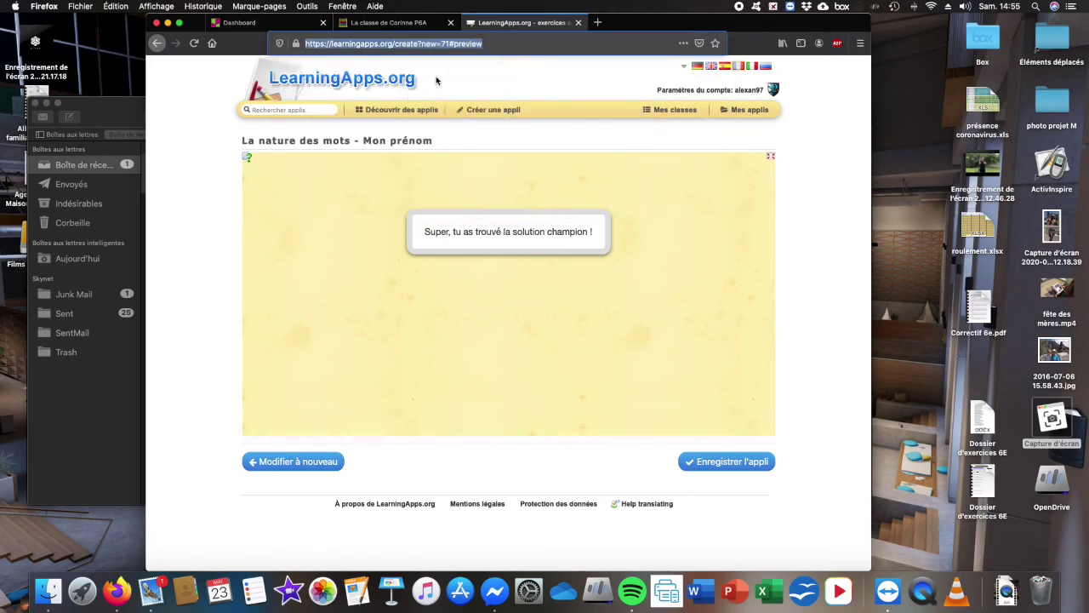